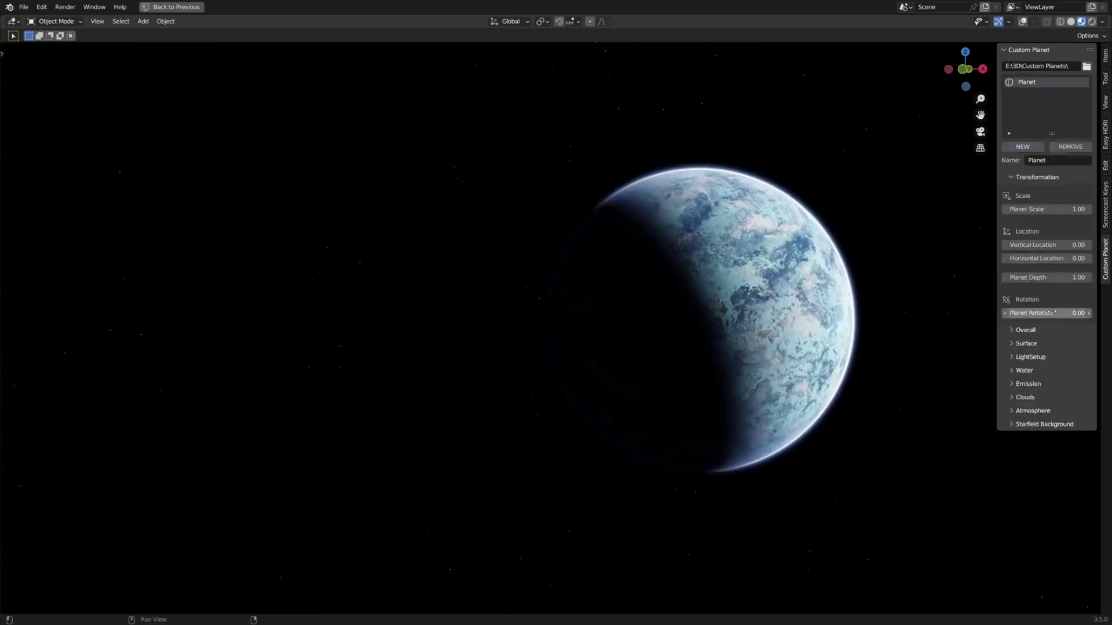
Rotate the planet so its lit side faces up and scale it larger.
{"action": "left_click_drag", "start_coordinate": [1049, 312], "coordinate": [996, 313]}
{"action": "left_click_drag", "start_coordinate": [1046, 209], "coordinate": [1077, 209]}
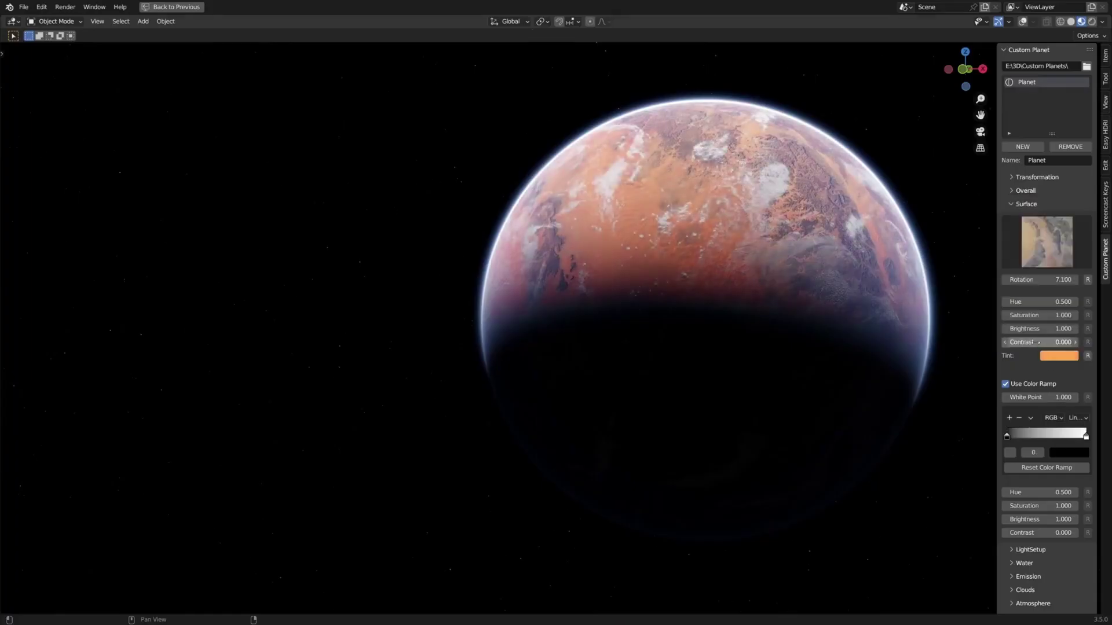
Reset the surface tint to white, make one gradient stop red and add an orange stop.
{"action": "left_click", "coordinate": [1088, 356]}
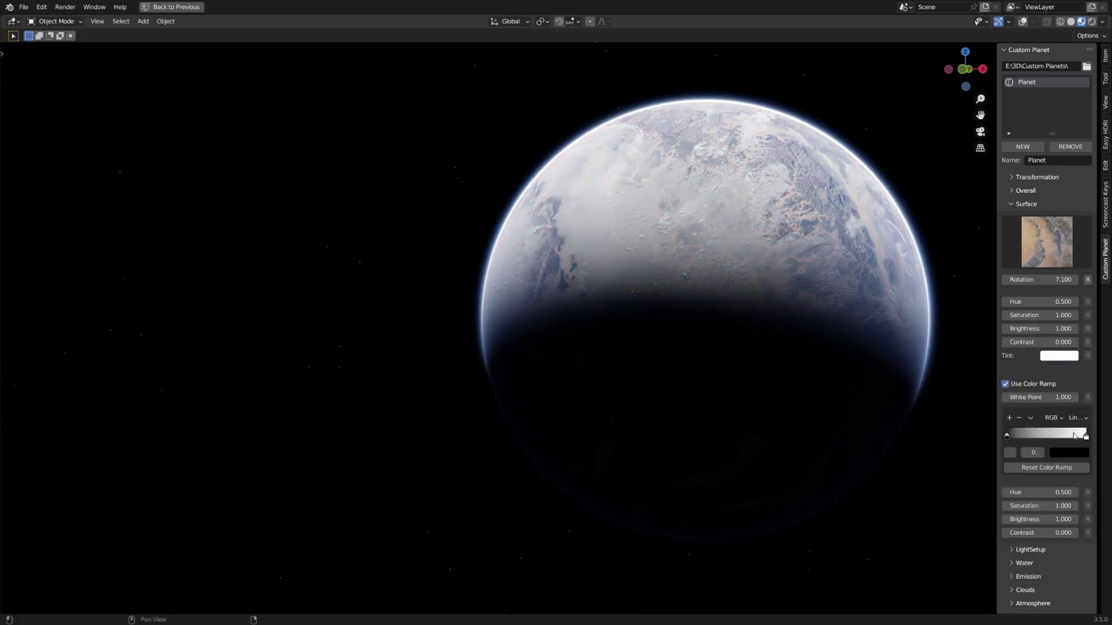
{"action": "left_click", "coordinate": [1069, 452]}
{"action": "left_click", "coordinate": [1077, 342]}
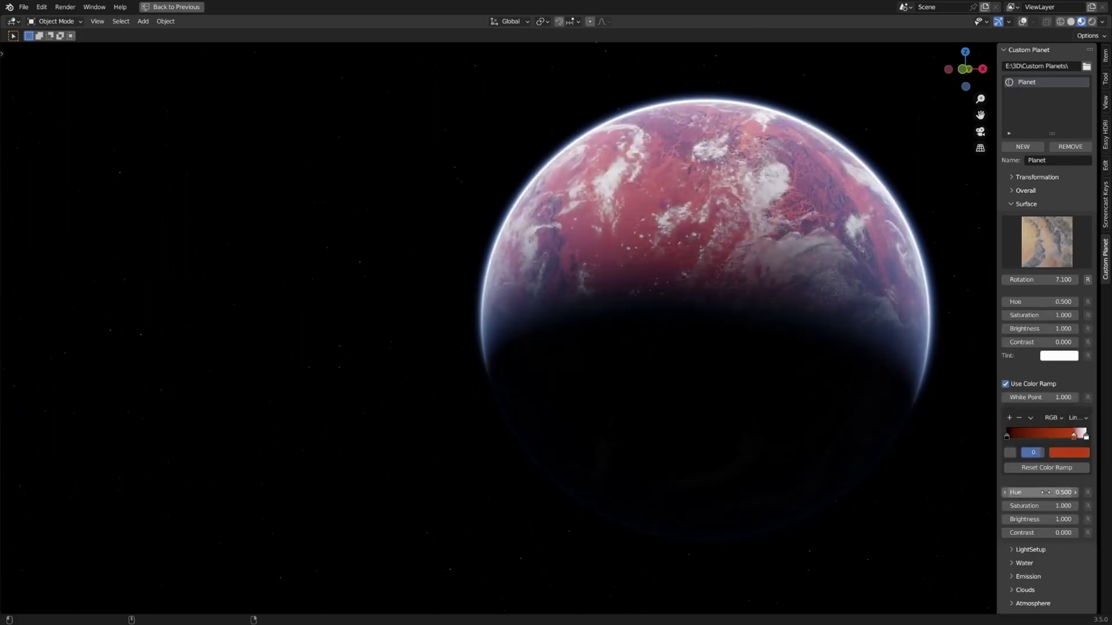
{"action": "left_click_drag", "start_coordinate": [1042, 397], "coordinate": [1014, 397]}
{"action": "left_click", "coordinate": [1010, 417]}
{"action": "left_click", "coordinate": [1069, 453]}
{"action": "left_click", "coordinate": [1037, 322]}
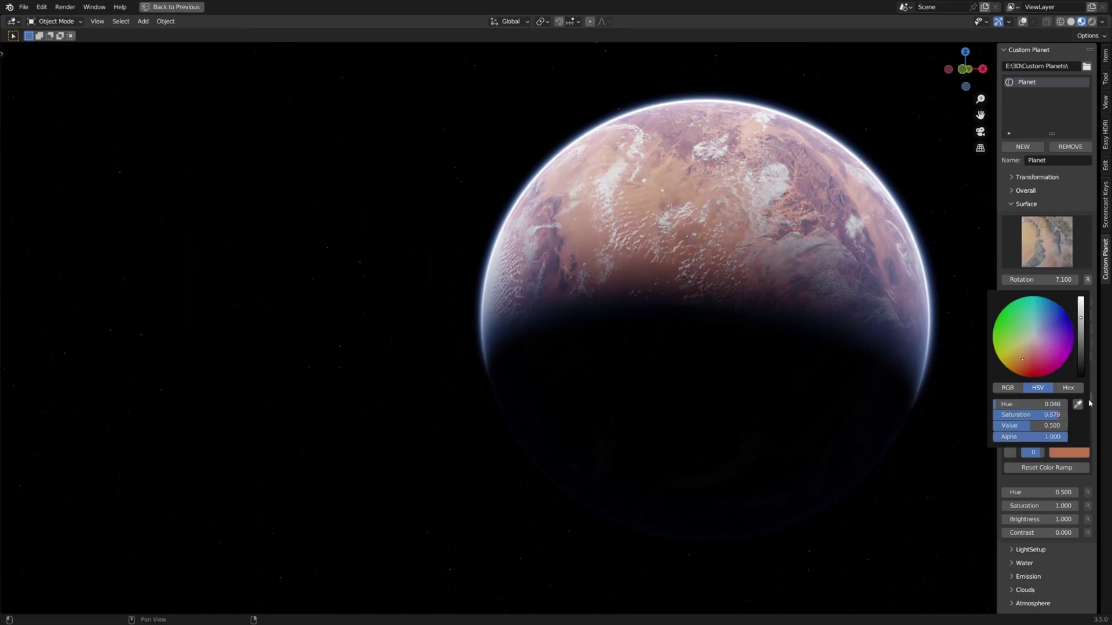
Reposition the remaining gradient stops, colouring one red and another deep brown.
{"action": "left_click", "coordinate": [1069, 452]}
{"action": "left_click_drag", "start_coordinate": [1040, 436], "coordinate": [1068, 405]}
{"action": "left_click", "coordinate": [1026, 365]}
{"action": "left_click", "coordinate": [1069, 452]}
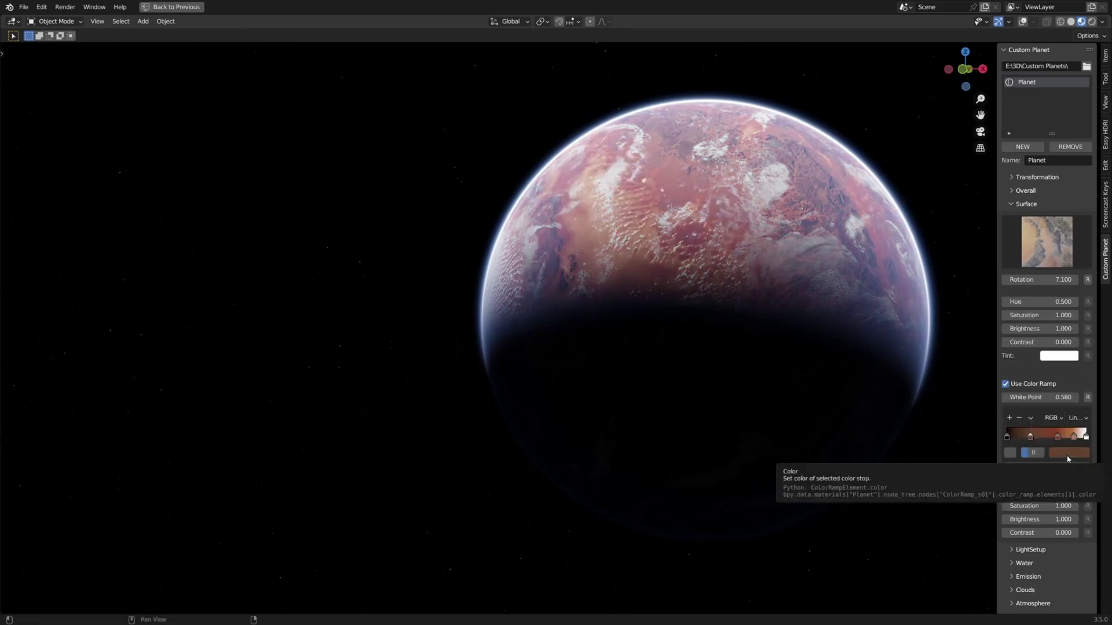
{"action": "left_click", "coordinate": [1031, 435]}
{"action": "left_click", "coordinate": [1069, 453]}
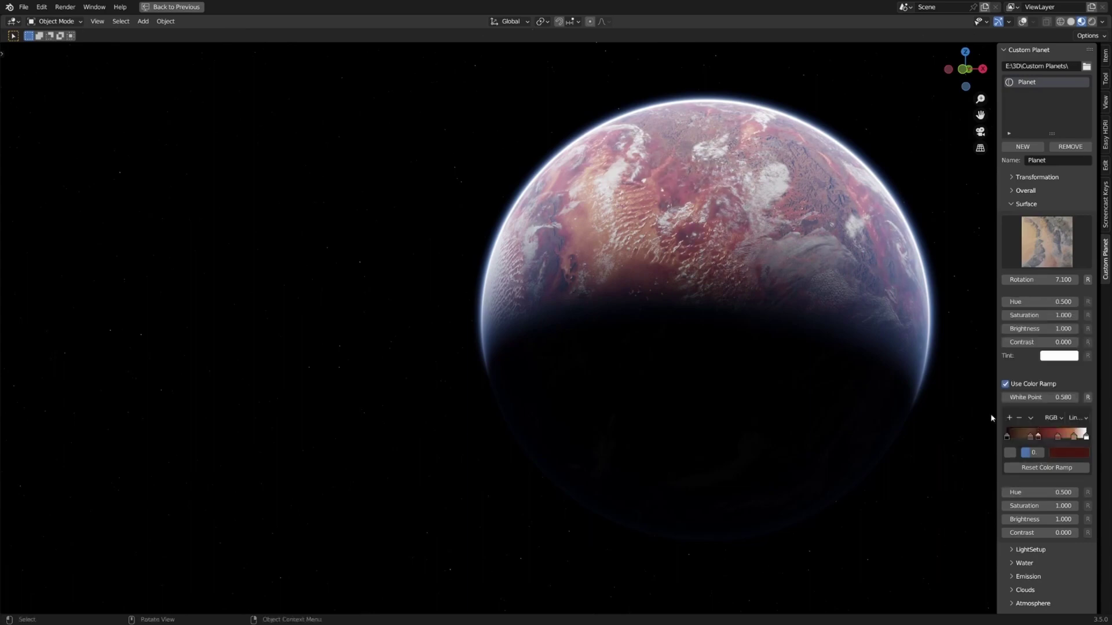
{"action": "left_click", "coordinate": [1069, 452]}
{"action": "left_click", "coordinate": [1023, 435]}
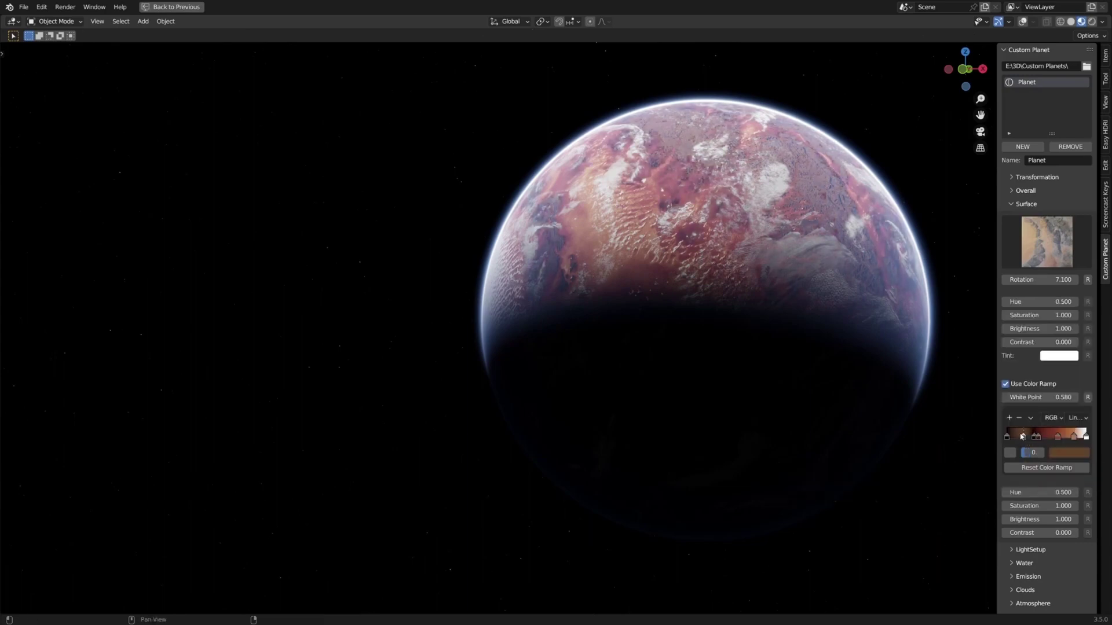
{"action": "left_click_drag", "start_coordinate": [1043, 435], "coordinate": [1038, 435]}
Try different surface textures and raise the colour gradient's white point.
{"action": "left_click", "coordinate": [1046, 242]}
{"action": "left_click", "coordinate": [951, 303]}
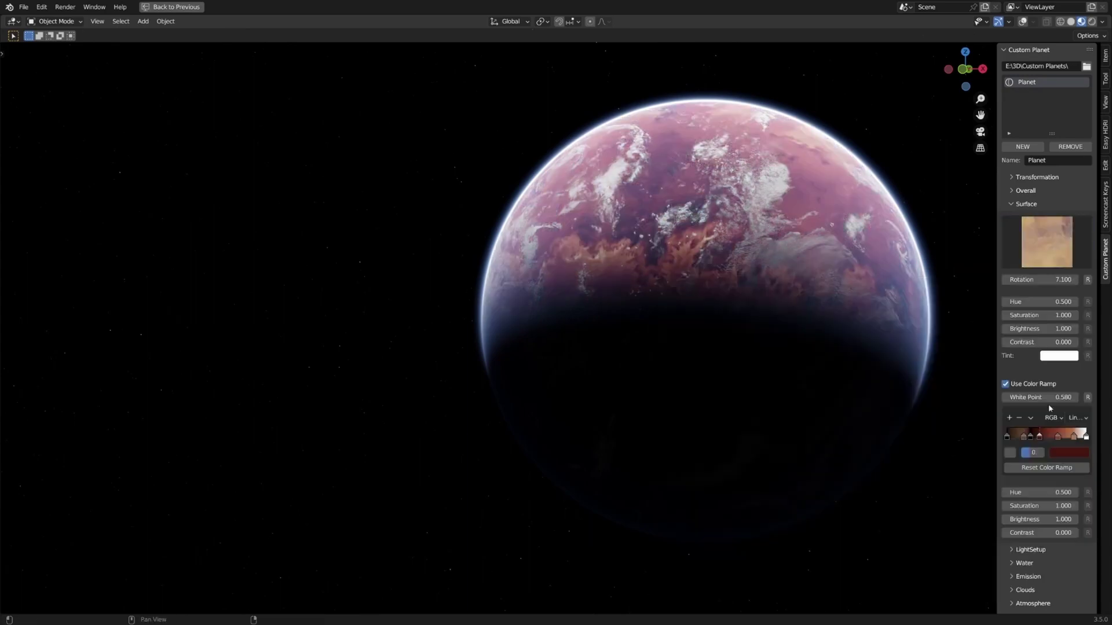
{"action": "mouse_move", "coordinate": [1040, 397]}
{"action": "left_mouse_down"}
{"action": "mouse_move", "coordinate": [1059, 397]}
{"action": "mouse_move", "coordinate": [985, 397]}
{"action": "mouse_move", "coordinate": [1048, 398]}
{"action": "left_mouse_up"}
{"action": "left_click", "coordinate": [1047, 242]}
{"action": "left_click", "coordinate": [954, 365]}
{"action": "left_click", "coordinate": [1046, 242]}
Cycle through surface textures, including Surface_17, ending on a sandy texture.
{"action": "left_click", "coordinate": [979, 364]}
{"action": "left_click", "coordinate": [1046, 241]}
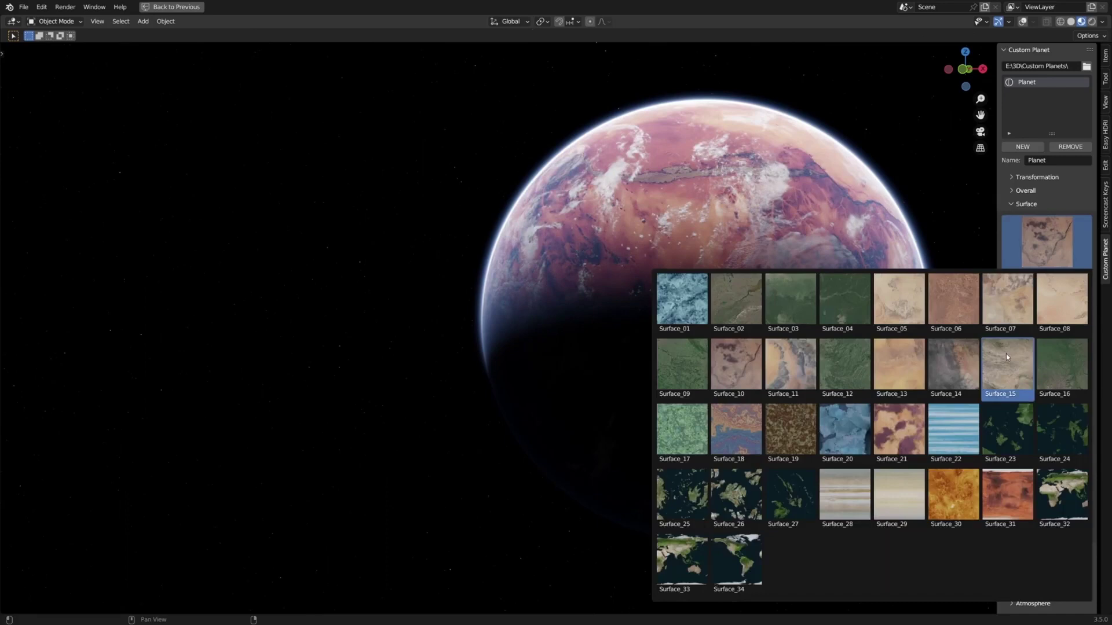
{"action": "left_click", "coordinate": [692, 415]}
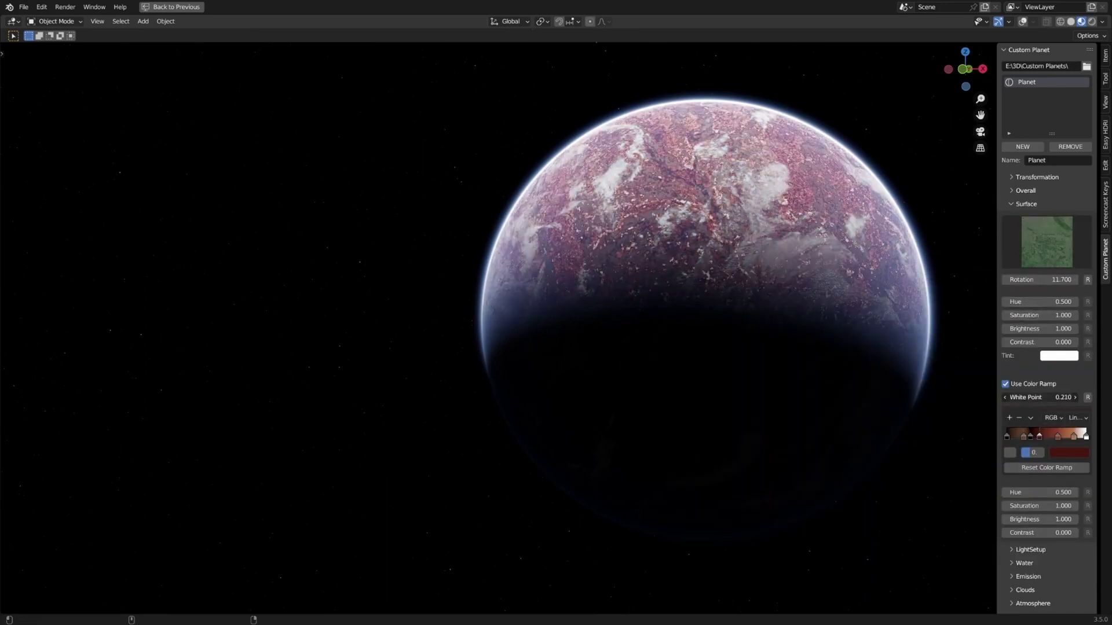
{"action": "left_click", "coordinate": [1020, 246]}
{"action": "left_click", "coordinate": [682, 429]}
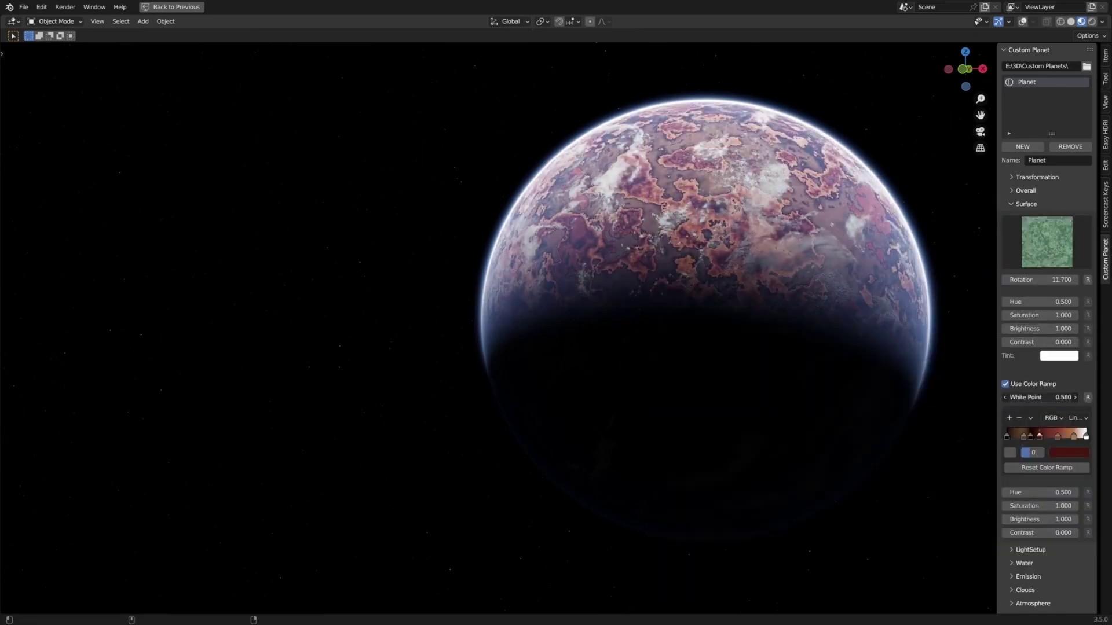
{"action": "left_click", "coordinate": [1023, 240]}
{"action": "left_click", "coordinate": [1012, 368]}
Raise Emission Strength so lava cracks glow and apply a different Atmosphere preset.
{"action": "left_click", "coordinate": [1028, 576]}
{"action": "scroll", "coordinate": [1019, 521], "scroll_direction": "down", "scroll_amount": 5}
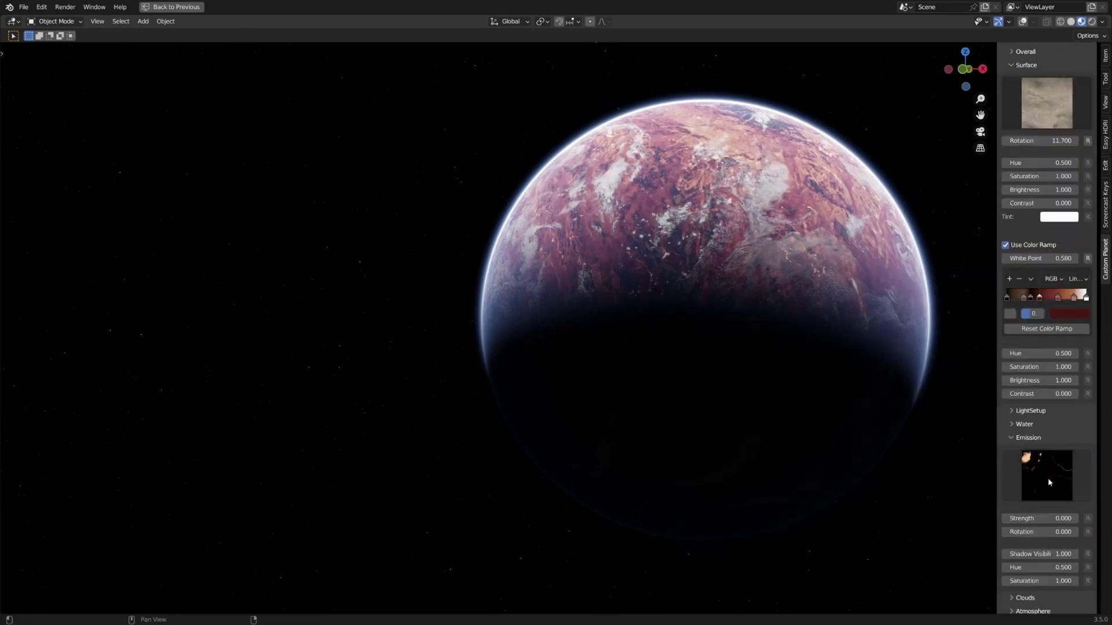
{"action": "left_click", "coordinate": [1033, 611]}
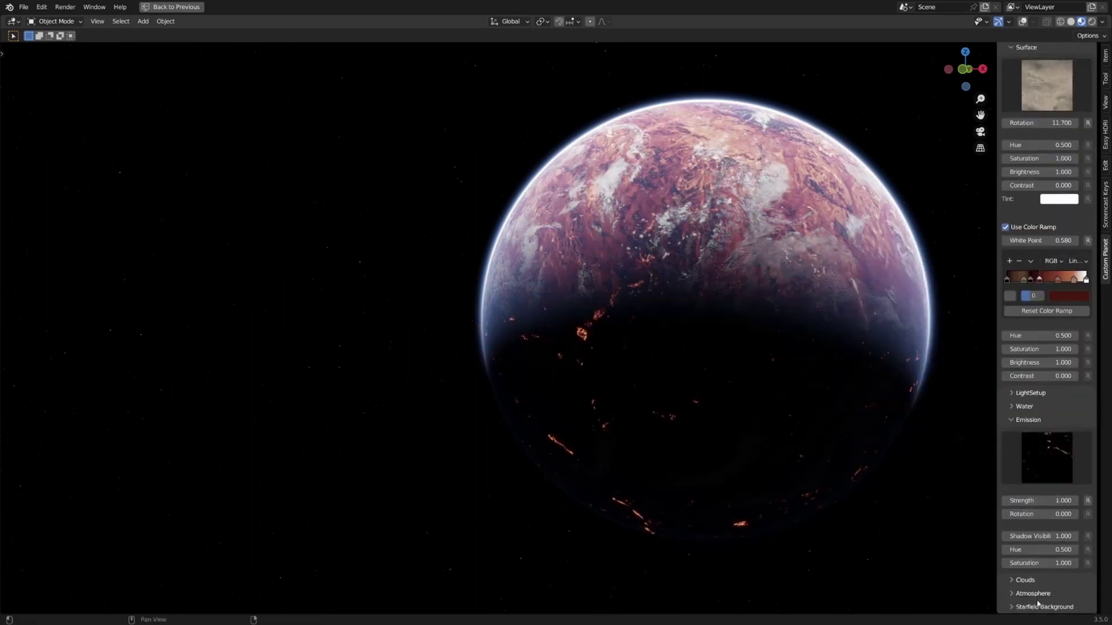
{"action": "scroll", "coordinate": [1036, 556], "scroll_direction": "down", "scroll_amount": 5}
{"action": "left_click", "coordinate": [1047, 484]}
{"action": "left_click", "coordinate": [965, 543]}
{"action": "scroll", "coordinate": [1025, 356], "scroll_direction": "up", "scroll_amount": 10}
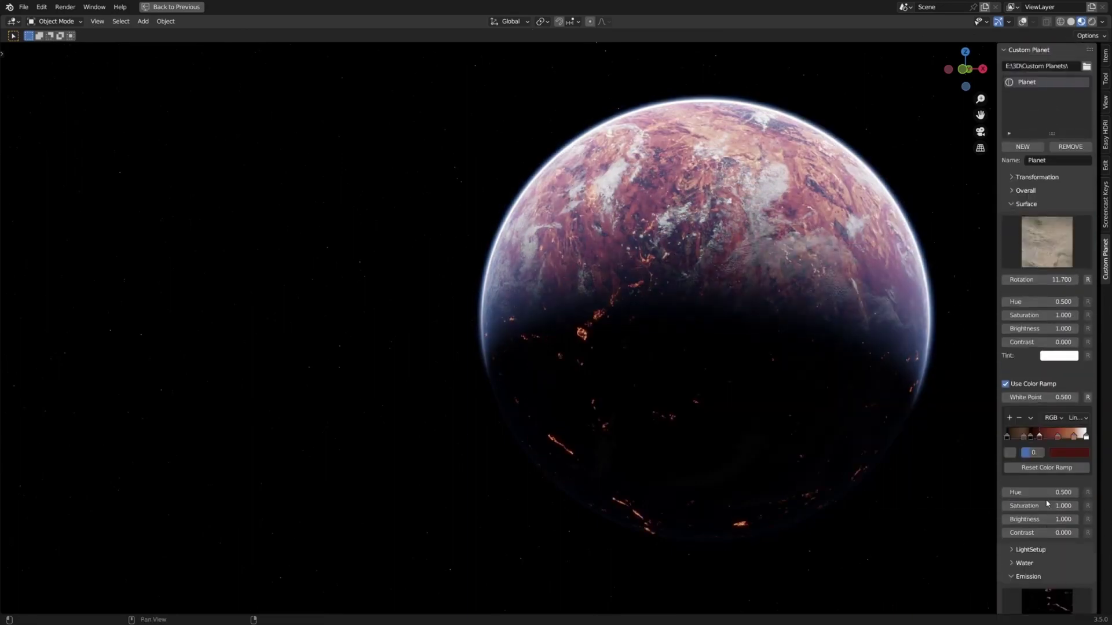
Choose a new surface texture and add a new planet to the scene.
{"action": "left_click", "coordinate": [1047, 241]}
{"action": "left_click", "coordinate": [794, 434]}
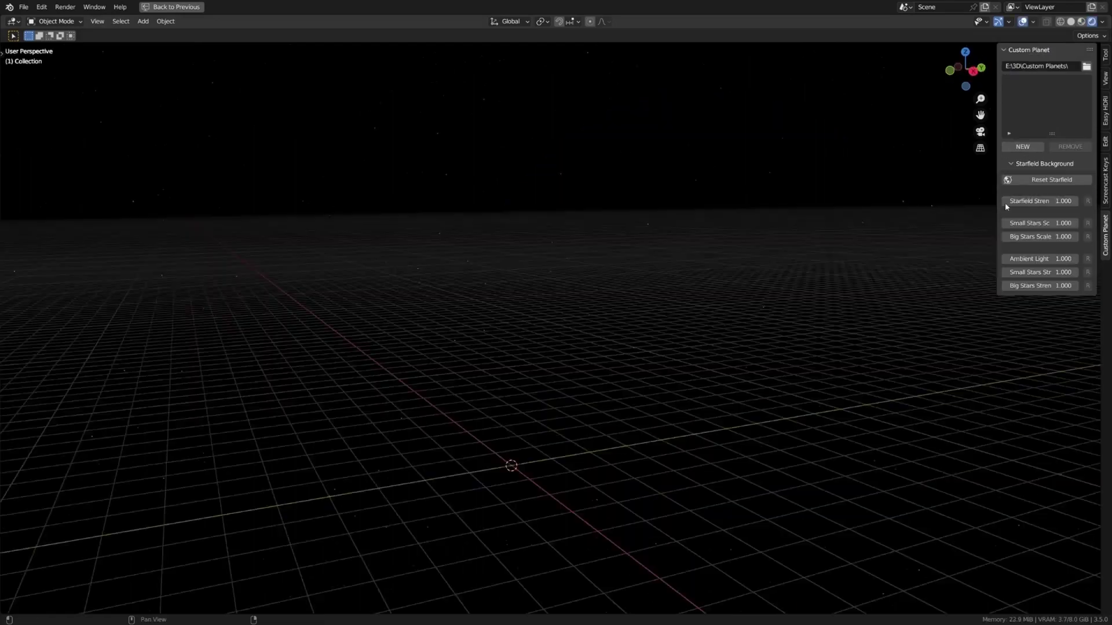
{"action": "left_click", "coordinate": [1023, 146]}
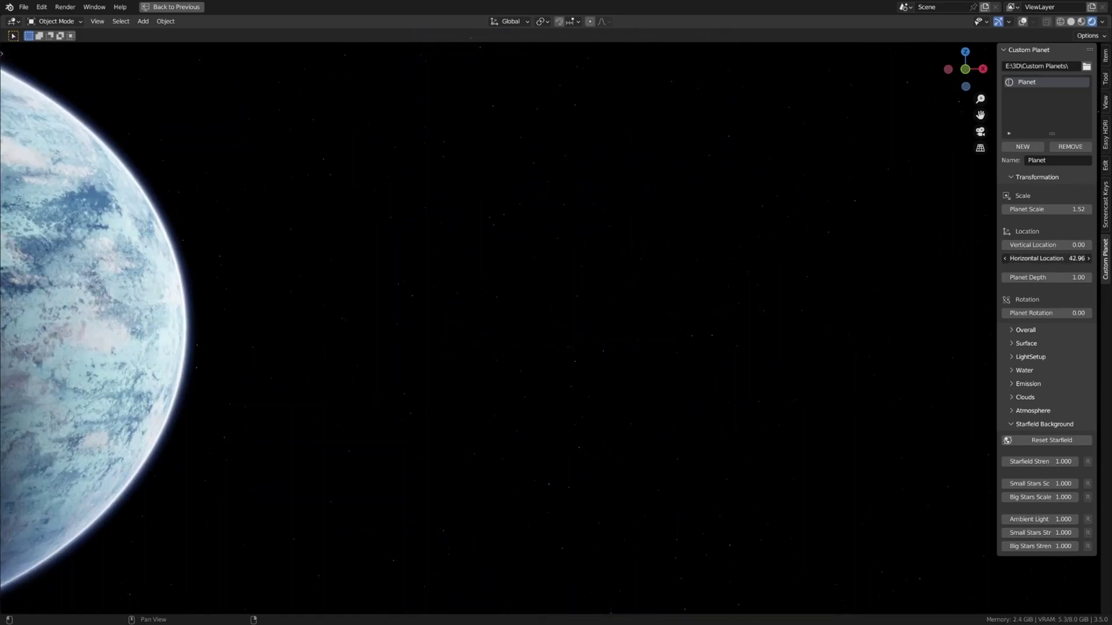
Rotate the new planet lit side up, cancel an Emission Strength change, and raise Shadow Brightness.
{"action": "left_click_drag", "start_coordinate": [1043, 313], "coordinate": [985, 312]}
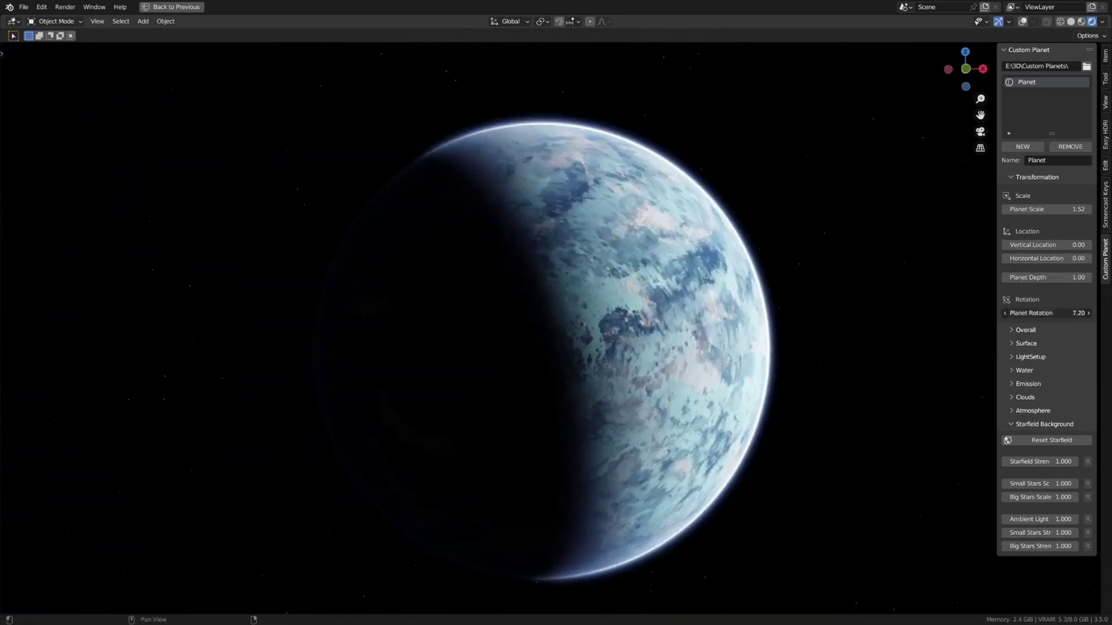
{"action": "left_click", "coordinate": [1037, 177]}
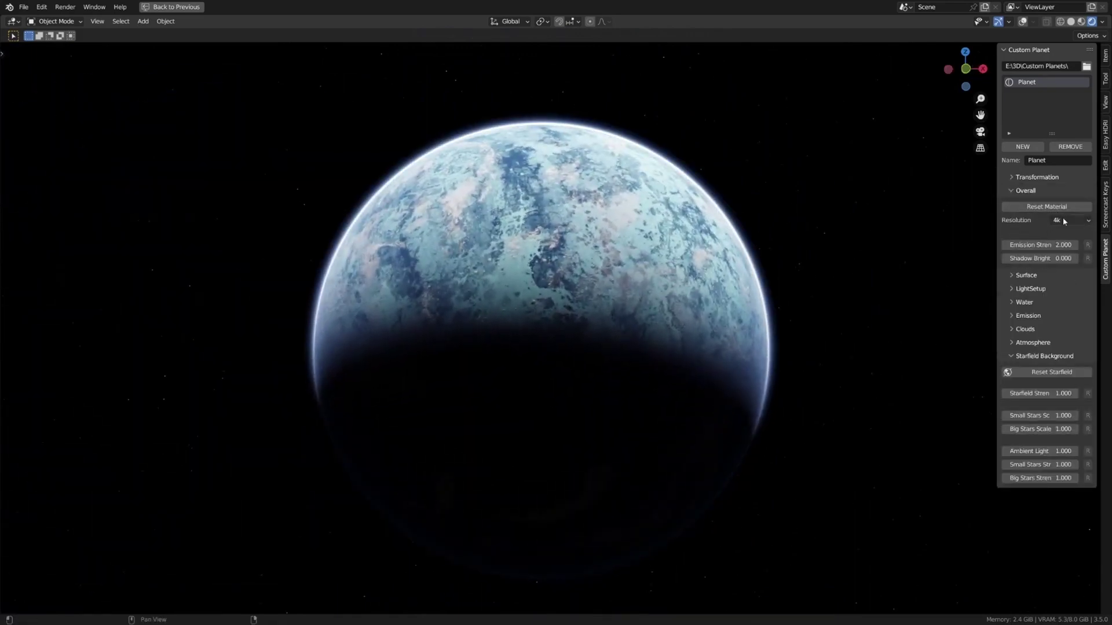
{"action": "left_click_drag", "start_coordinate": [1043, 245], "coordinate": [1100, 245]}
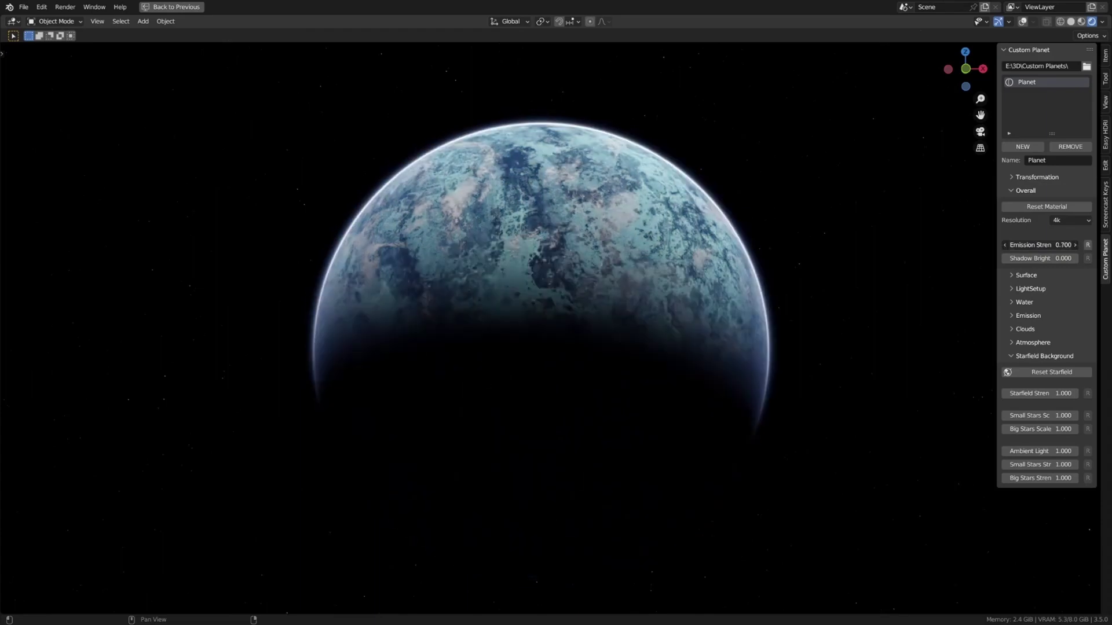
{"action": "key", "text": "Escape"}
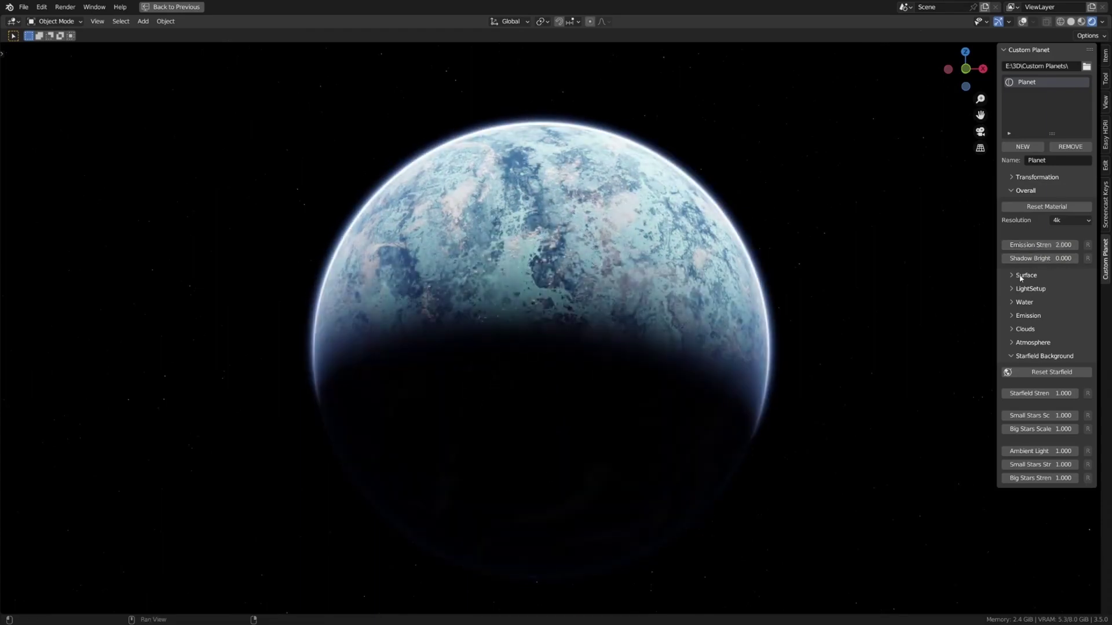
{"action": "left_click_drag", "start_coordinate": [1040, 258], "coordinate": [1071, 258]}
Apply the half-lit LightSetup_03 lighting setup.
{"action": "left_click", "coordinate": [1026, 275], "text": "ctrl"}
{"action": "left_click", "coordinate": [1027, 204]}
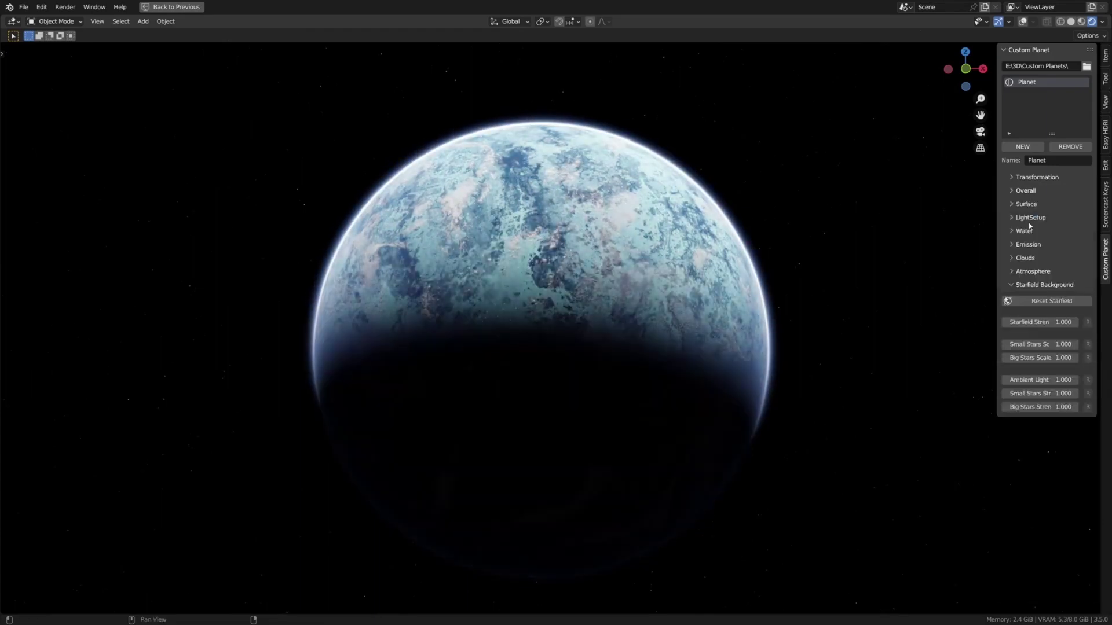
{"action": "left_click", "coordinate": [1039, 248]}
{"action": "left_click", "coordinate": [1010, 318]}
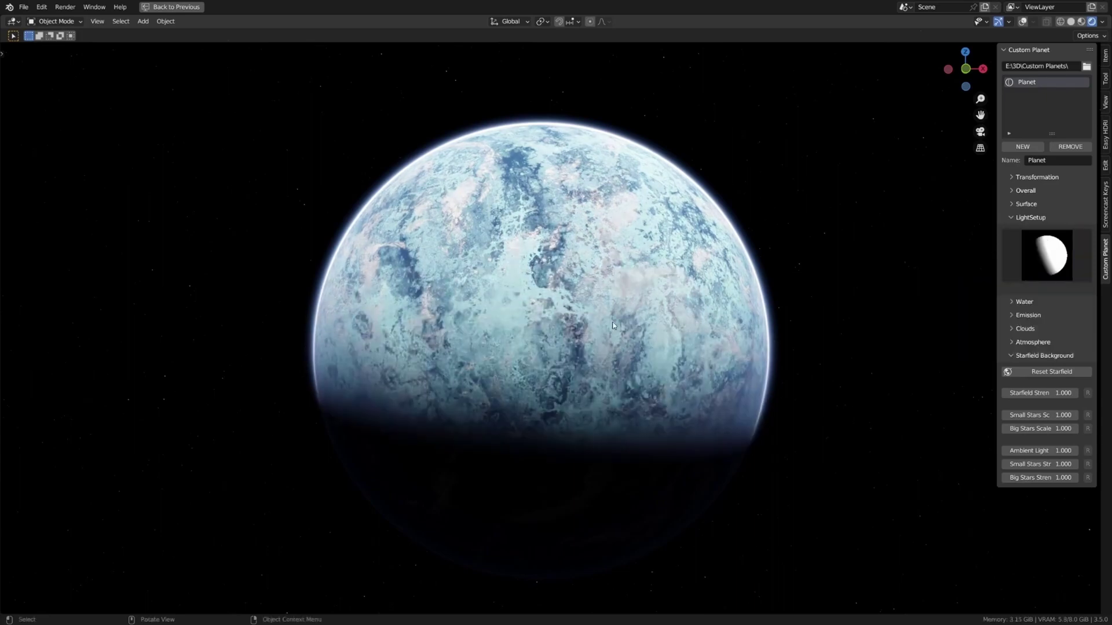
{"action": "left_click", "coordinate": [1043, 255]}
{"action": "left_click", "coordinate": [951, 316]}
Set Surface Rotation to 10, discarding a trial brightness adjustment.
{"action": "left_click", "coordinate": [1026, 204], "text": "ctrl"}
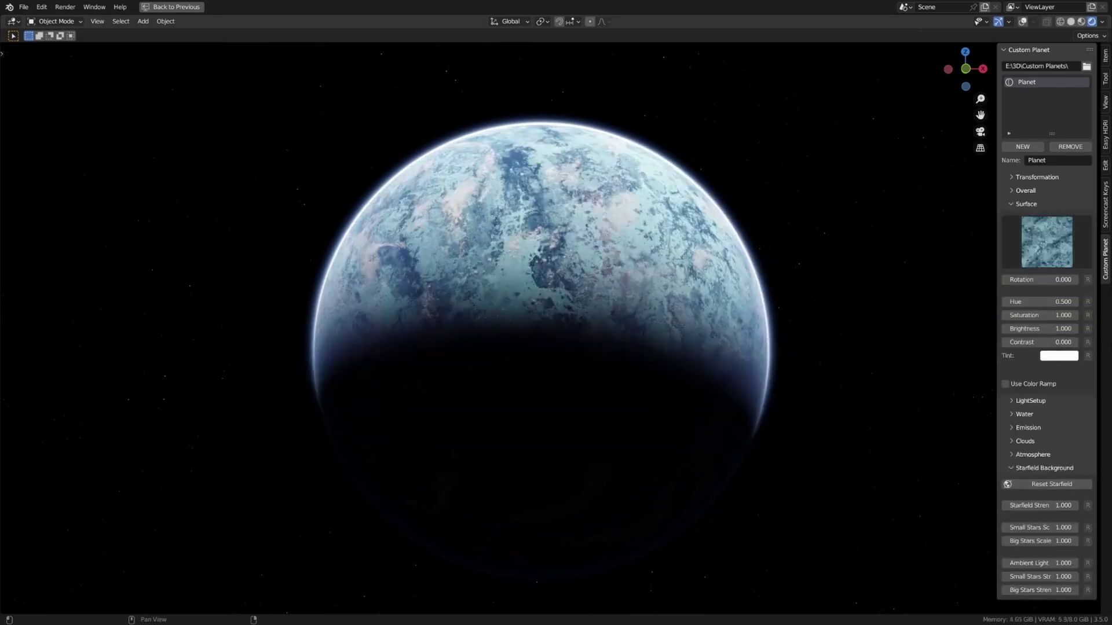
{"action": "left_click", "coordinate": [1069, 241]}
{"action": "left_click", "coordinate": [1070, 244]}
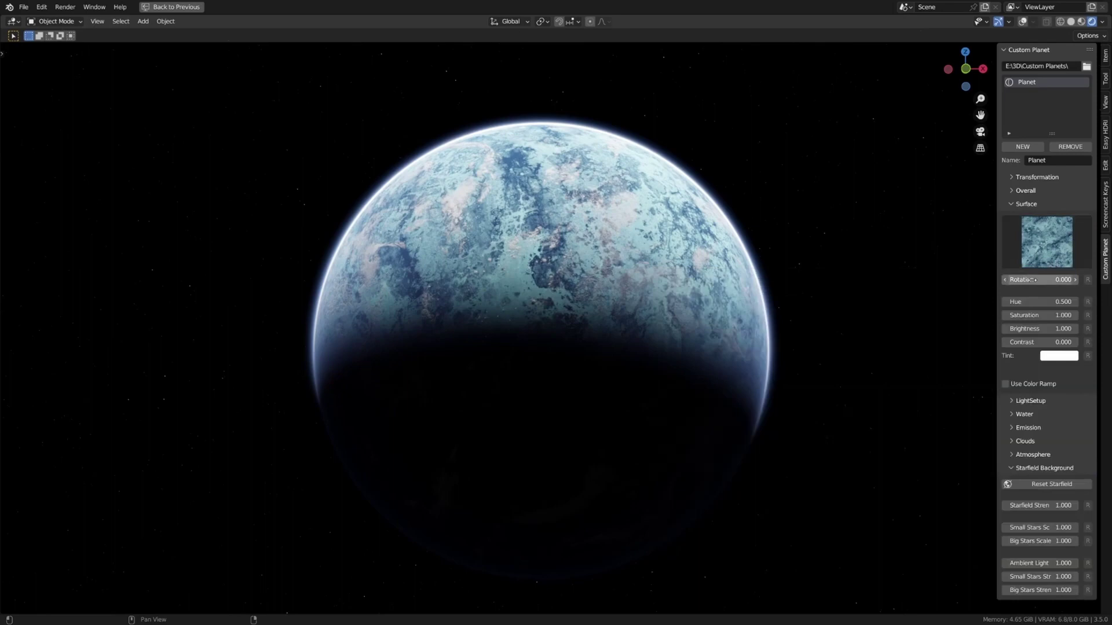
{"action": "left_click_drag", "start_coordinate": [1040, 280], "coordinate": [1071, 279]}
{"action": "left_click_drag", "start_coordinate": [1040, 342], "coordinate": [1060, 342]}
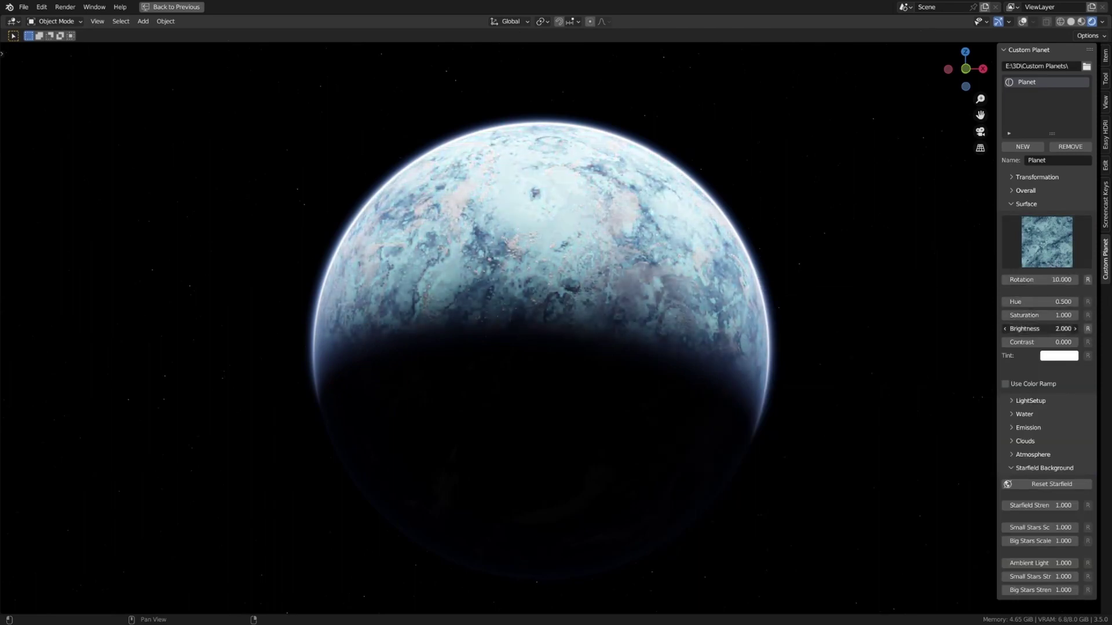
{"action": "key", "text": "BackSpace"}
Try an orange tint and saturation 0, reset both to defaults, then enable Use Color Ramp.
{"action": "left_click", "coordinate": [1059, 356]}
{"action": "left_click", "coordinate": [999, 229]}
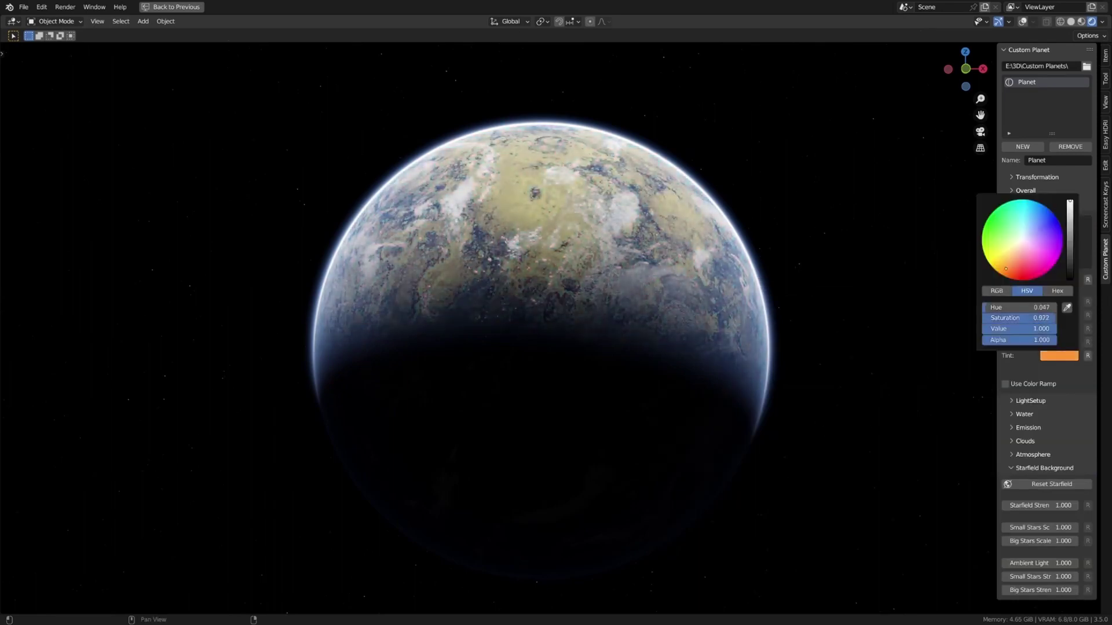
{"action": "left_click", "coordinate": [1042, 315]}
{"action": "type", "text": "0"}
{"action": "key", "text": "Return"}
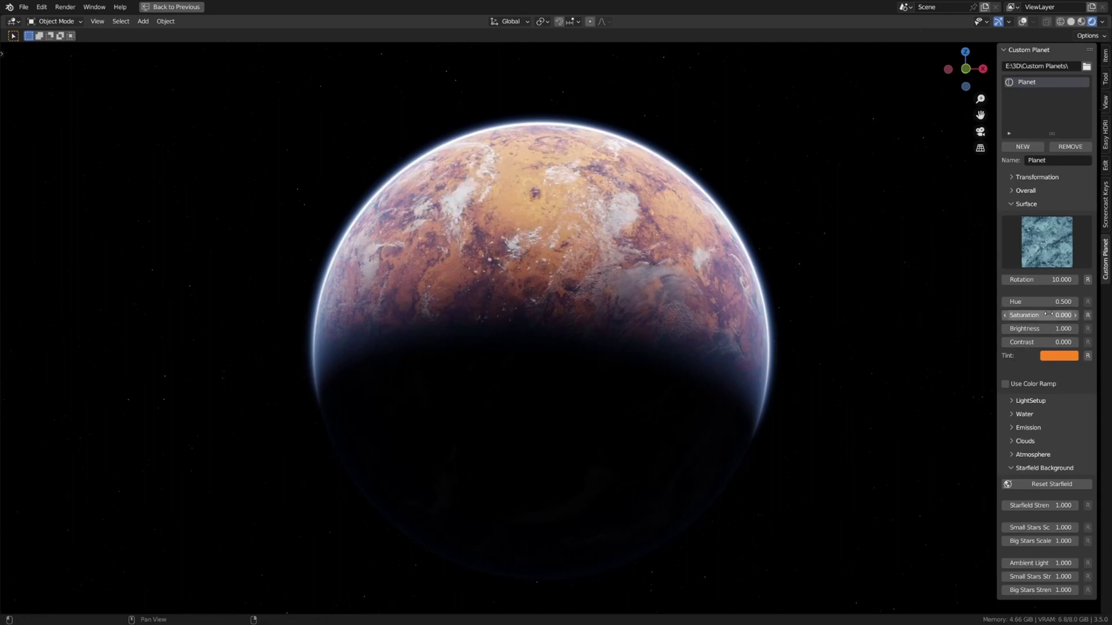
{"action": "left_click", "coordinate": [1060, 355]}
{"action": "left_click", "coordinate": [1011, 229]}
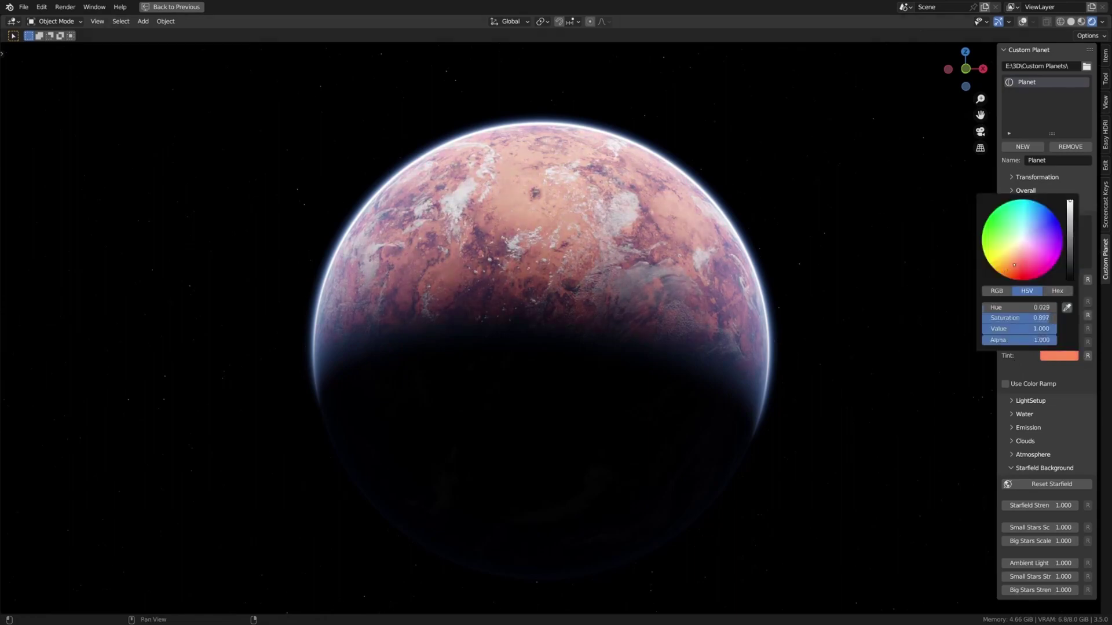
{"action": "left_click", "coordinate": [1087, 355]}
{"action": "left_click", "coordinate": [1088, 315]}
{"action": "left_click", "coordinate": [1030, 384]}
Try a White Point of 2, then undo it back to 1.
{"action": "scroll", "coordinate": [1030, 380], "scroll_direction": "down", "scroll_amount": 3}
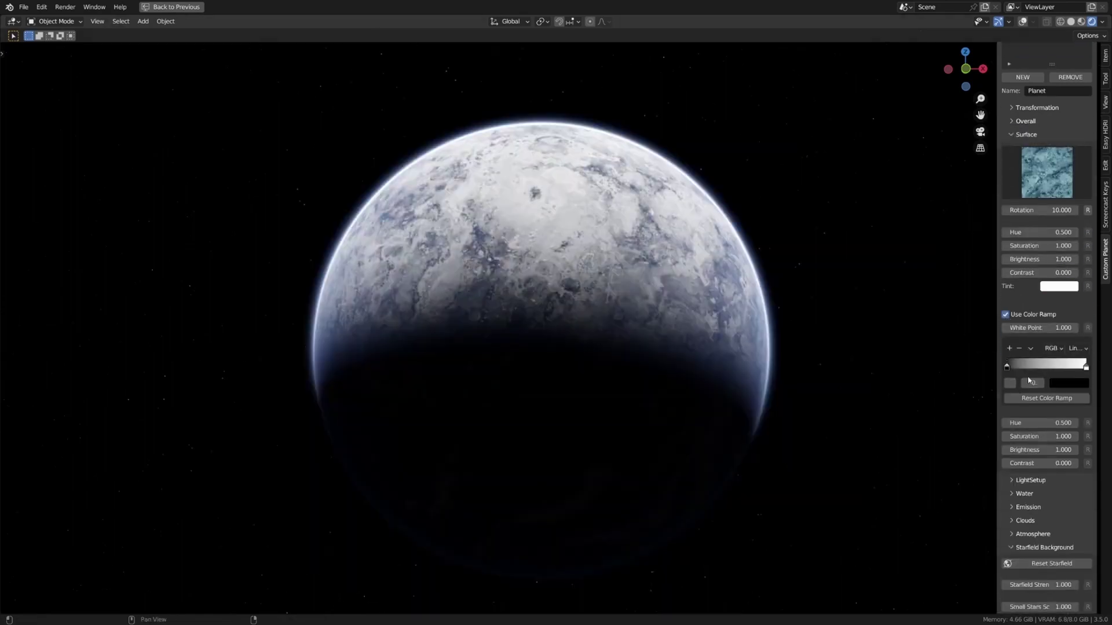
{"action": "left_click", "coordinate": [1058, 328]}
{"action": "type", "text": "2"}
{"action": "key", "text": "Return"}
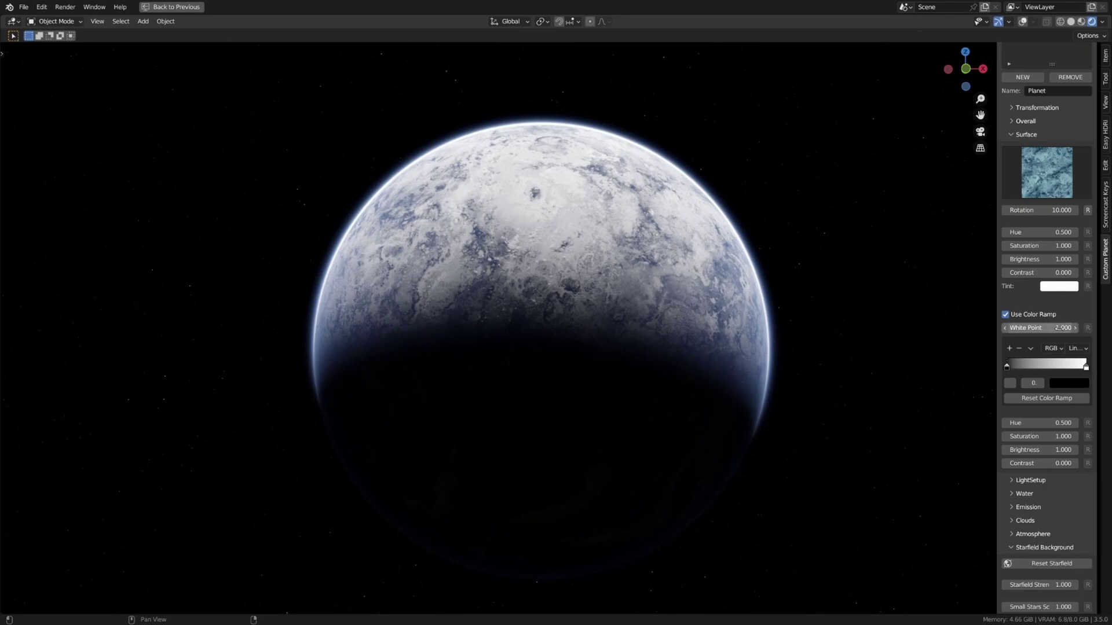
{"action": "key", "text": "ctrl+z"}
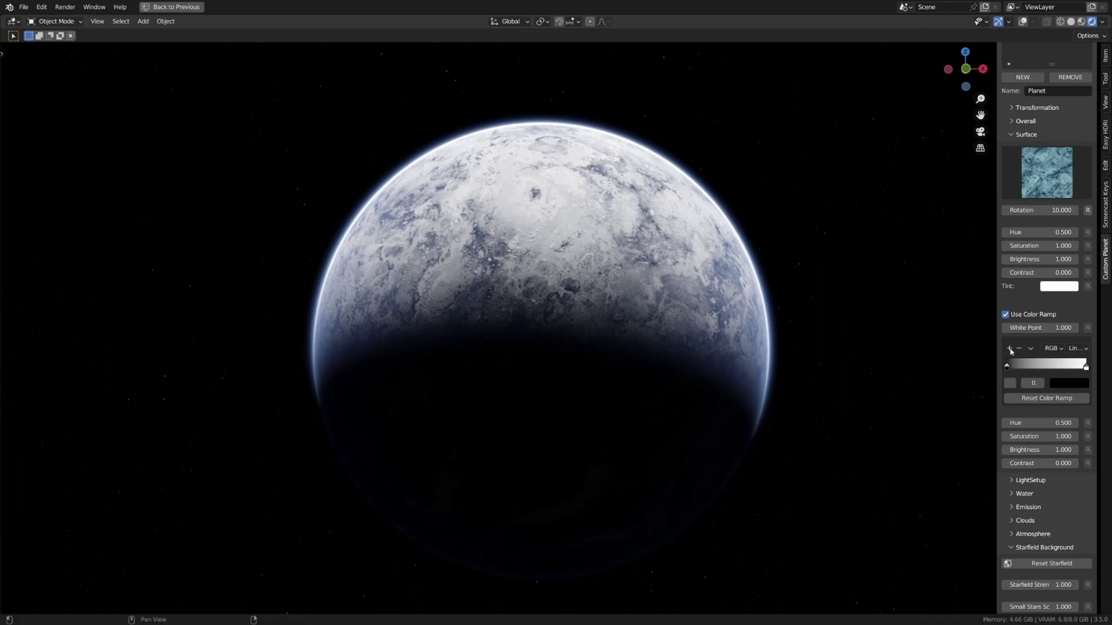
Add a red ramp stop, lower White Point to 0.680, and darken a shifted stop to dusky red.
{"action": "left_click", "coordinate": [1011, 349]}
{"action": "left_click", "coordinate": [1069, 383]}
{"action": "left_click", "coordinate": [1060, 255]}
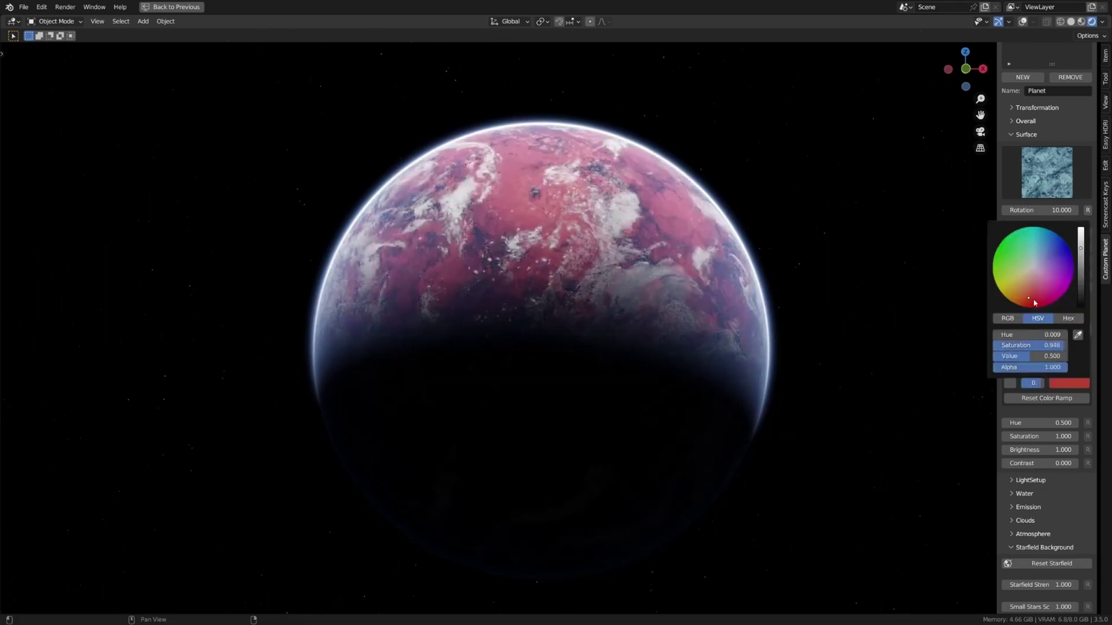
{"action": "left_click_drag", "start_coordinate": [1042, 328], "coordinate": [1025, 328]}
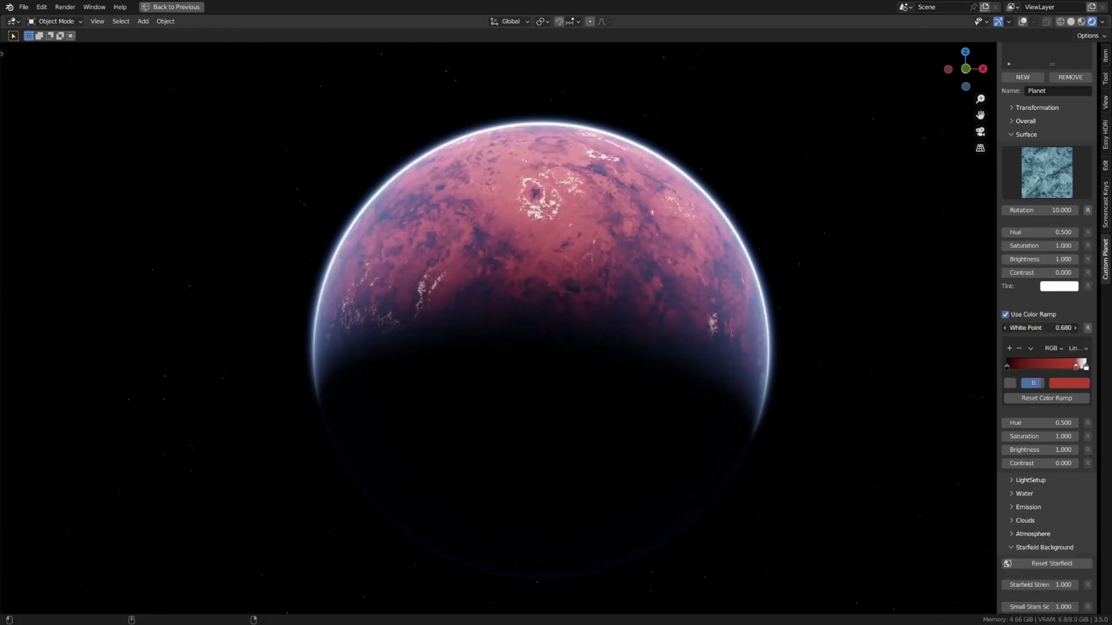
{"action": "left_click_drag", "start_coordinate": [1076, 366], "coordinate": [1046, 368]}
{"action": "left_click", "coordinate": [1069, 382]}
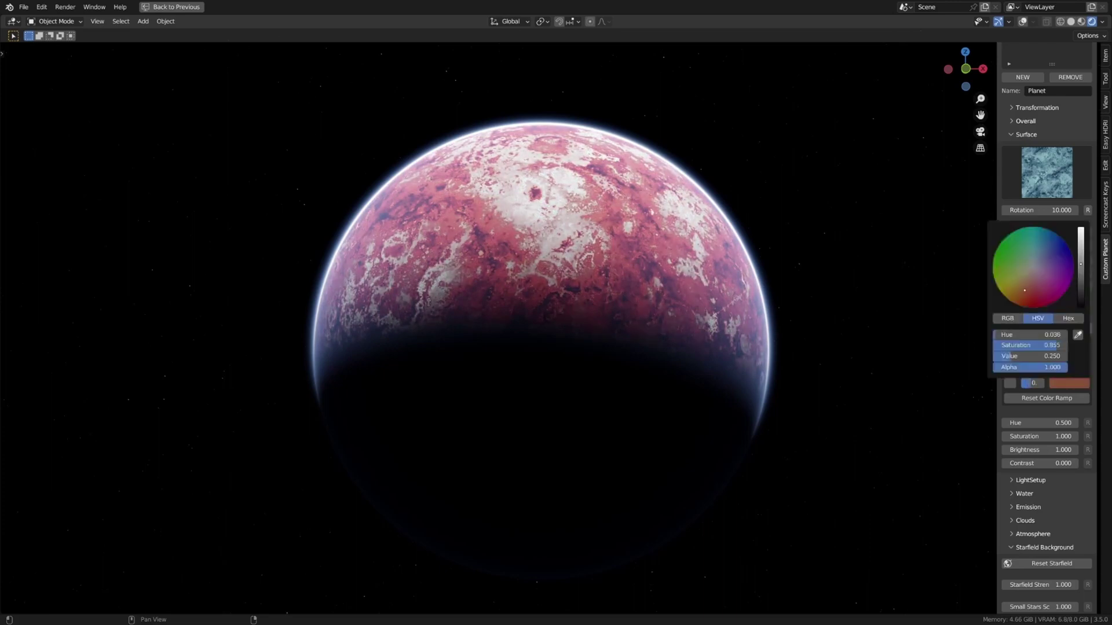
{"action": "left_click", "coordinate": [1069, 383]}
Colour the next ramp stop light orange and the first stop a dusky orange.
{"action": "left_click", "coordinate": [1046, 368]}
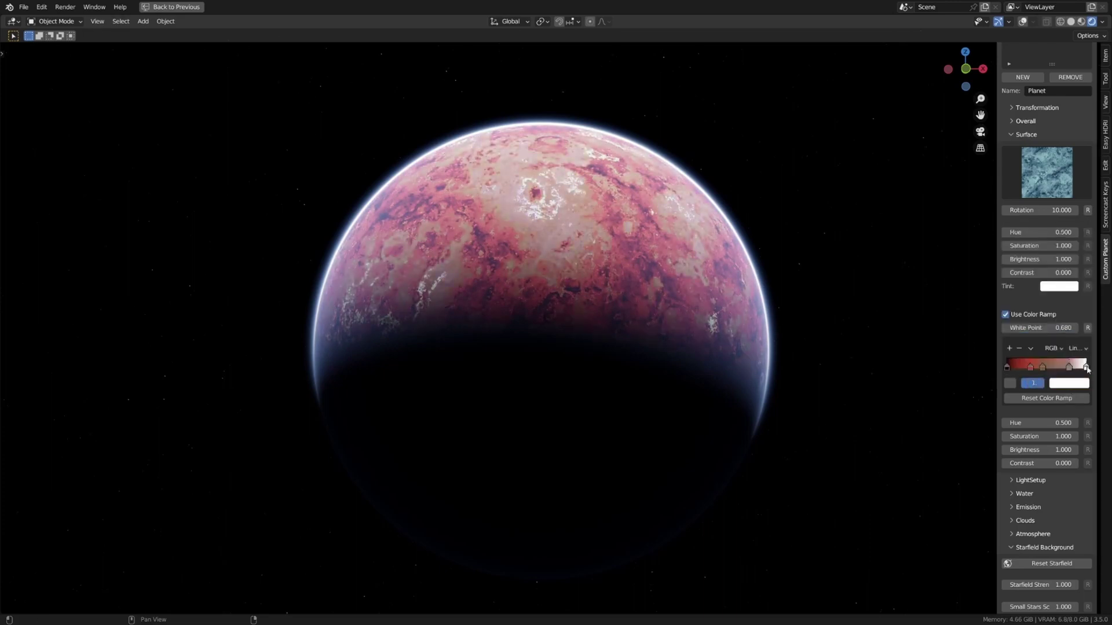
{"action": "left_click", "coordinate": [1069, 382]}
{"action": "left_click", "coordinate": [1021, 283]}
{"action": "left_click", "coordinate": [1069, 383]}
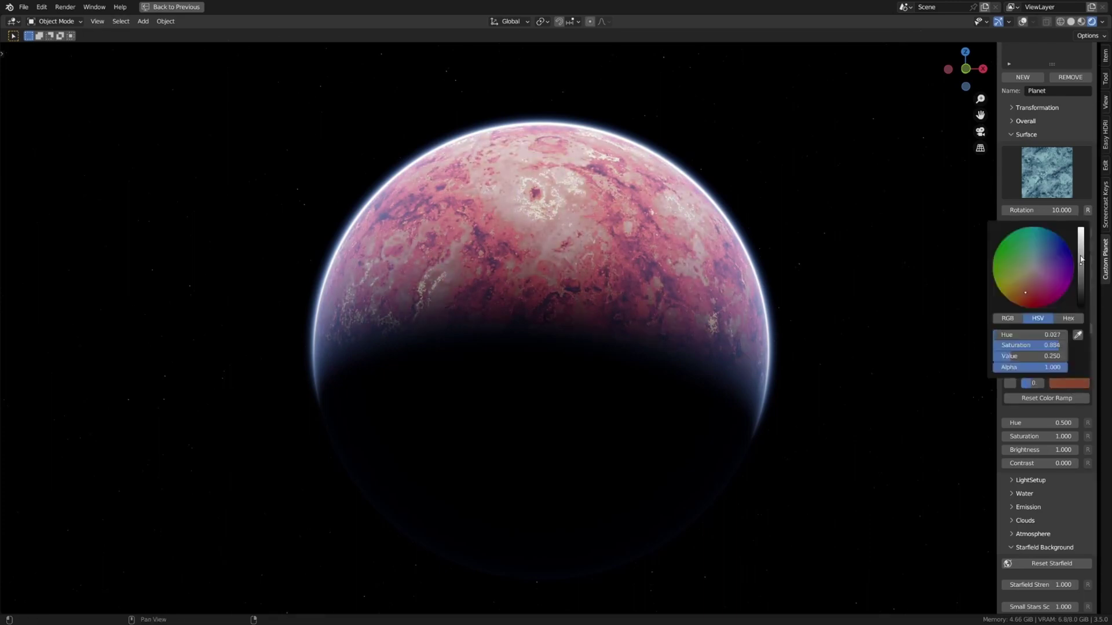
{"action": "left_click", "coordinate": [1008, 369]}
{"action": "left_click", "coordinate": [1069, 383]}
{"action": "left_click", "coordinate": [1025, 289]}
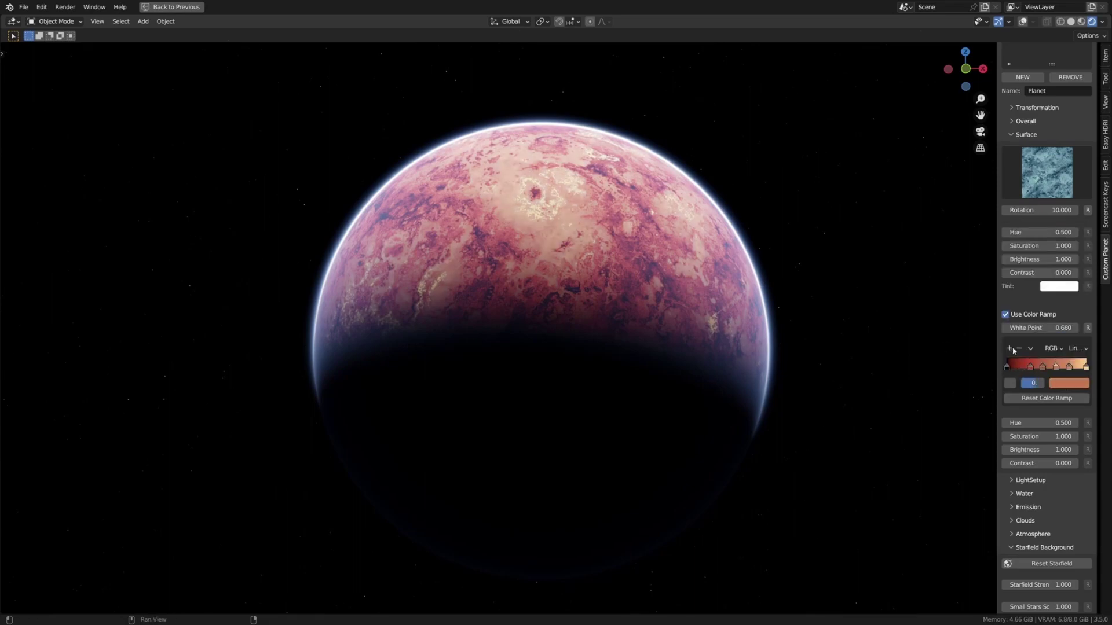
{"action": "left_click", "coordinate": [1069, 383]}
Darken a ramp stop to black and shift the hue to 0.550.
{"action": "left_click_drag", "start_coordinate": [1089, 285], "coordinate": [1081, 308]}
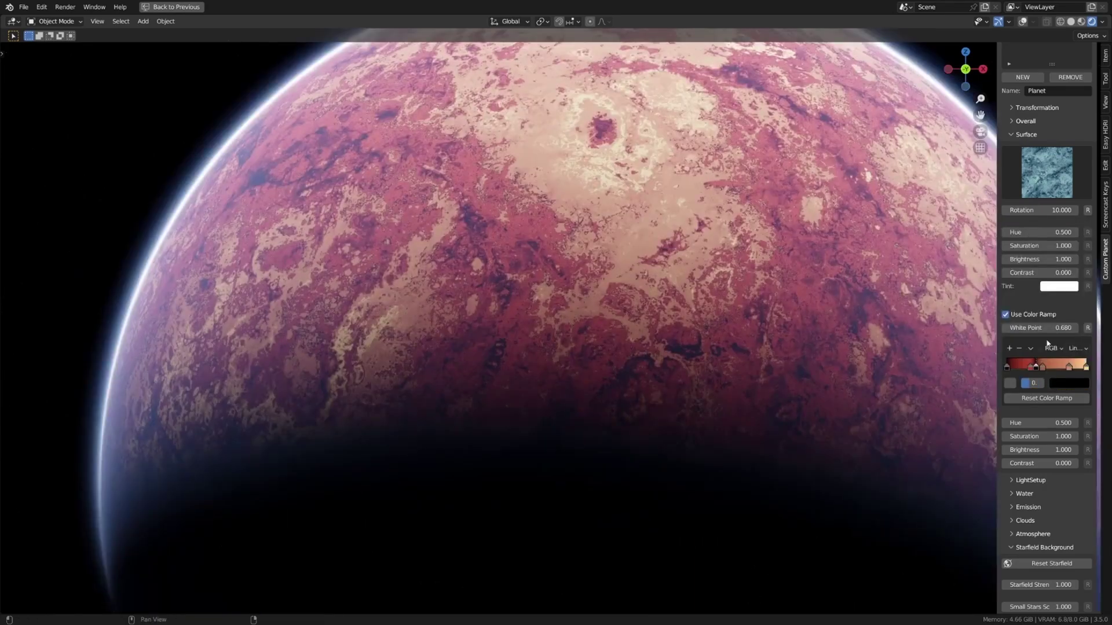
{"action": "left_click", "coordinate": [1034, 366]}
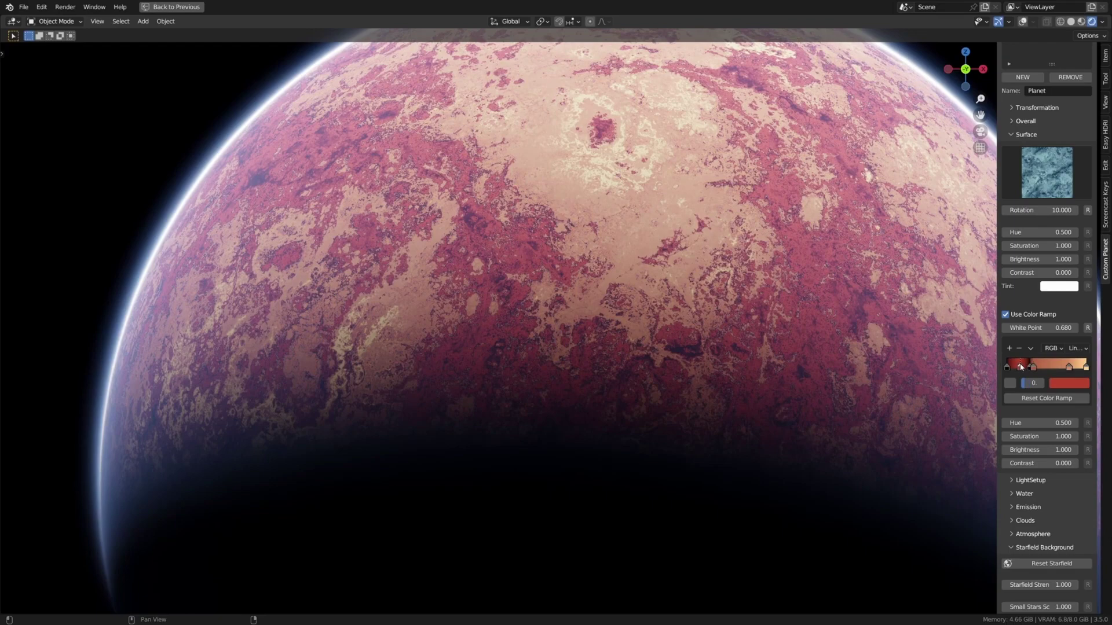
{"action": "left_click_drag", "start_coordinate": [1068, 422], "coordinate": [1074, 423]}
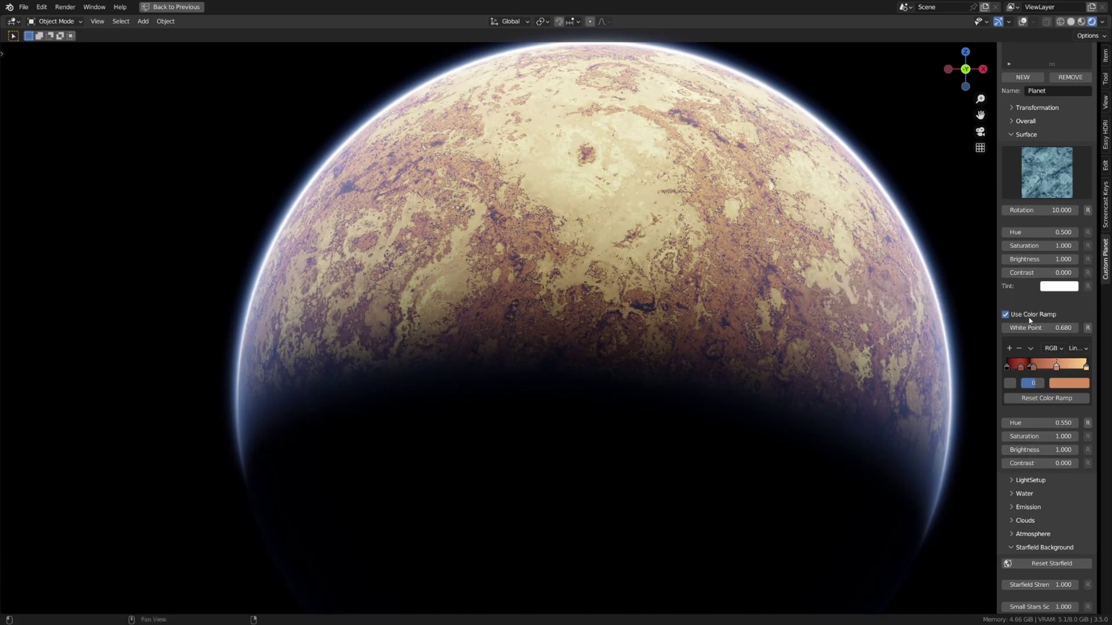
Swap the surface texture to a river-like one, then a green-preview one.
{"action": "left_click", "coordinate": [1047, 174]}
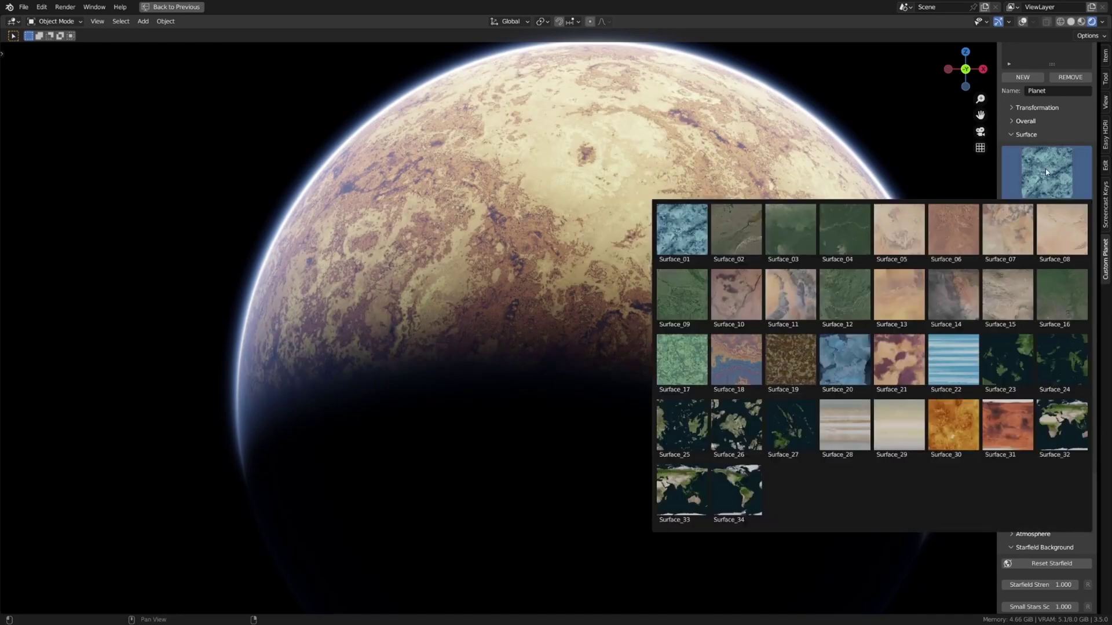
{"action": "left_click", "coordinate": [795, 235]}
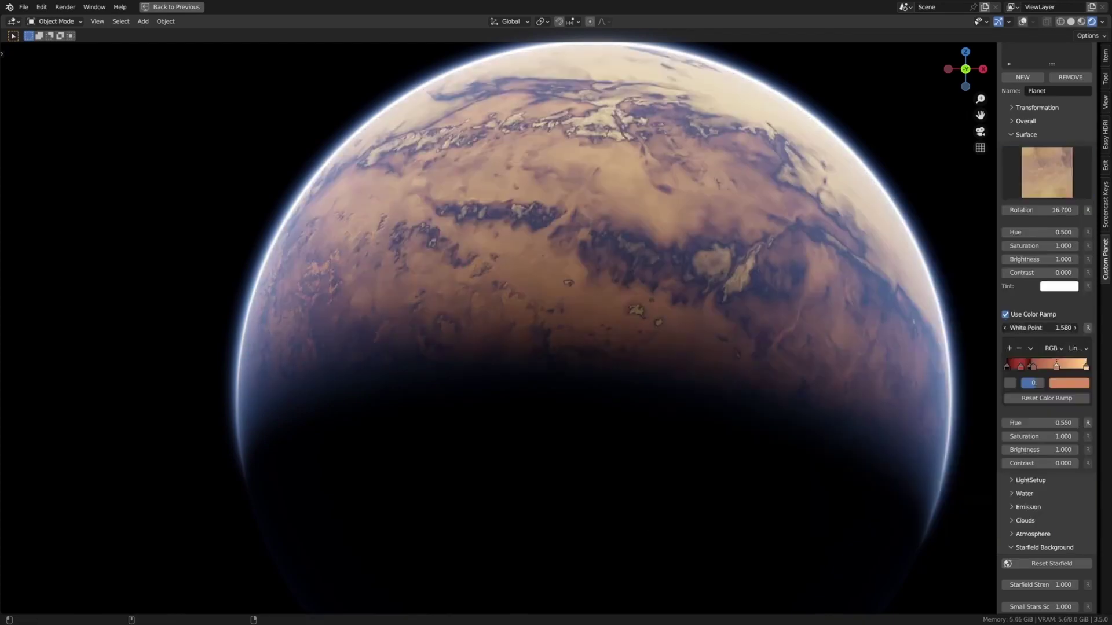
{"action": "left_click", "coordinate": [1046, 173]}
{"action": "left_click", "coordinate": [760, 484]}
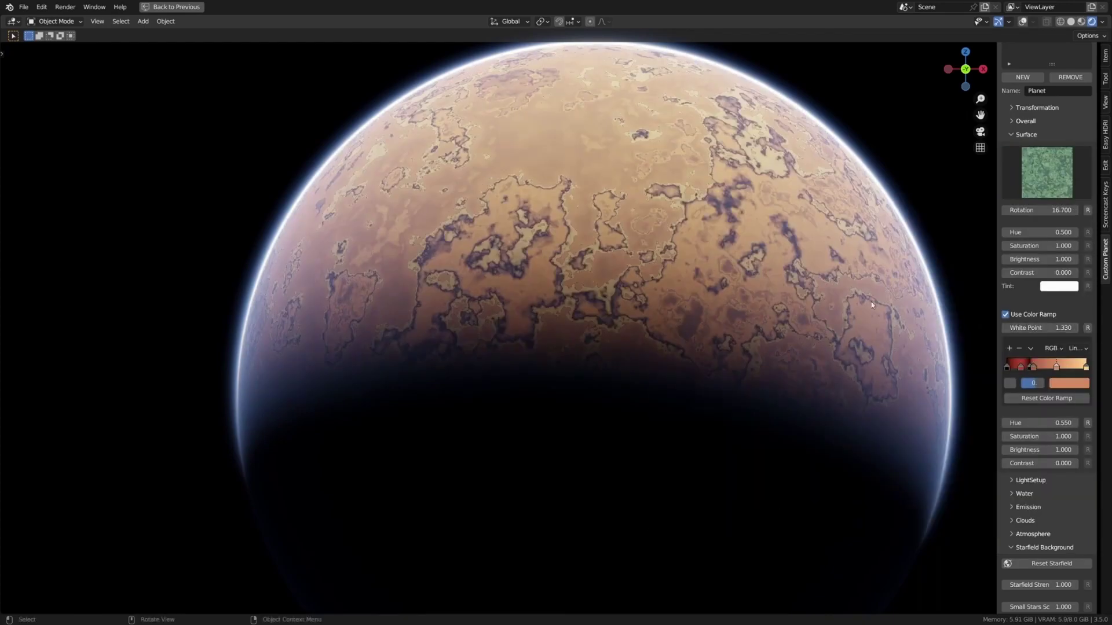